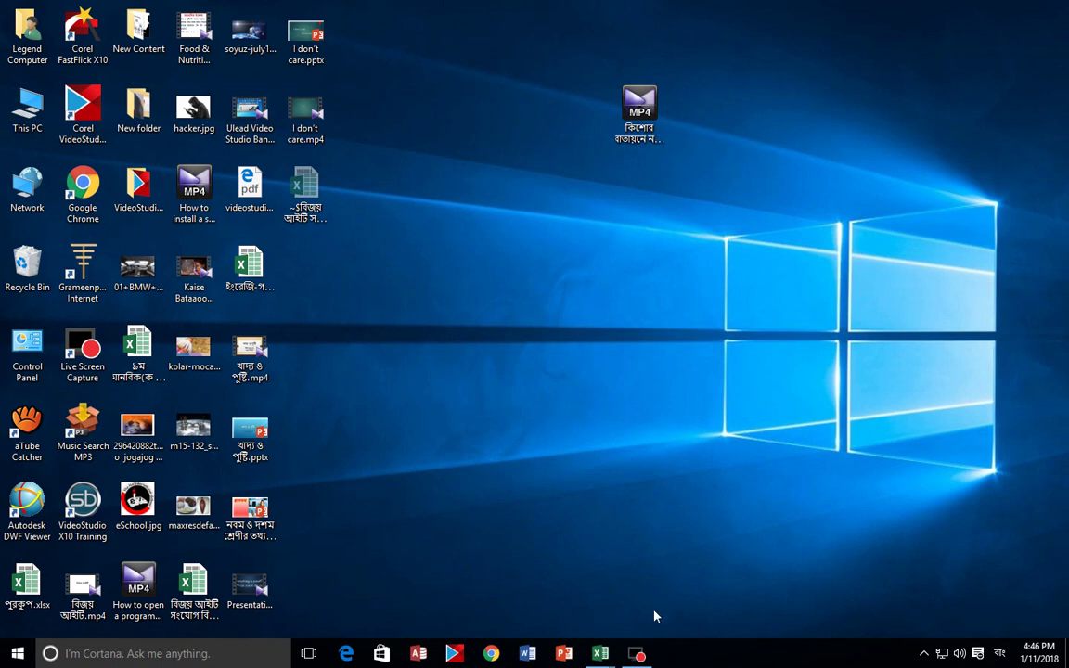
Bring the Book1 workbook with the বিজয় আইটি salary table to the front from the taskbar.
{"action": "left_click", "coordinate": [601, 655]}
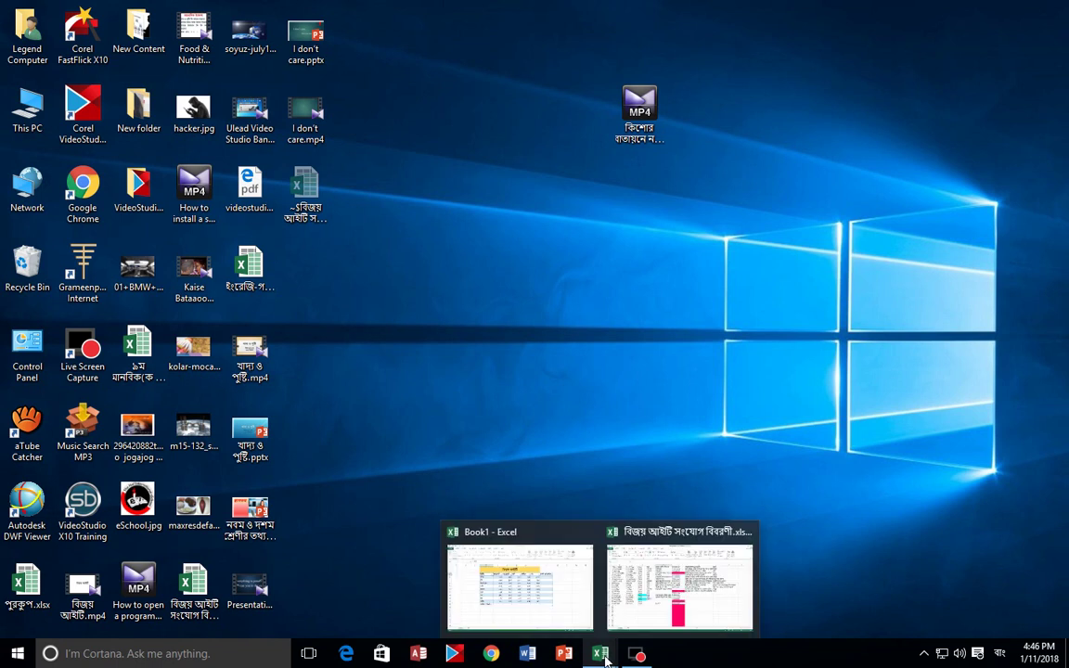
{"action": "left_click", "coordinate": [501, 536]}
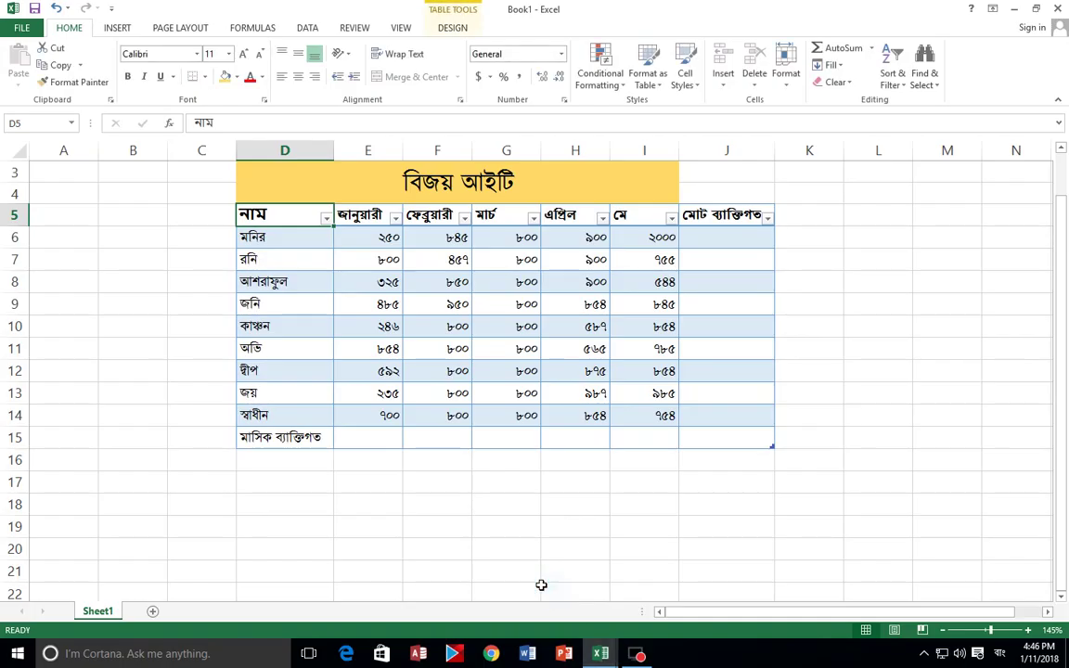
{"action": "left_click", "coordinate": [293, 245]}
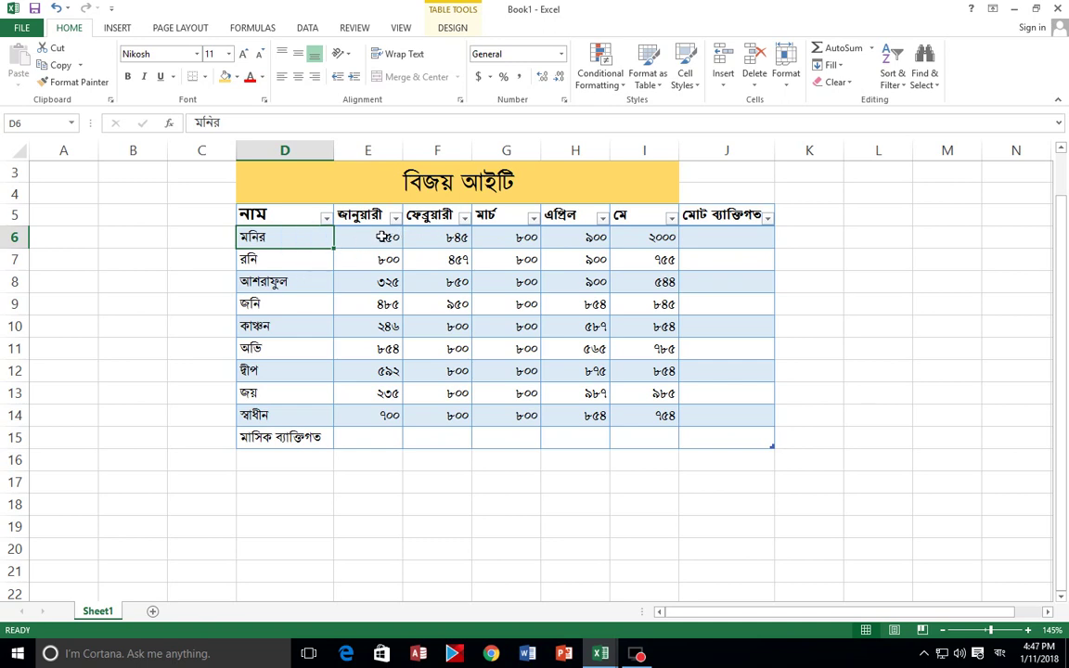
{"action": "left_click", "coordinate": [360, 234]}
{"action": "left_click", "coordinate": [386, 263]}
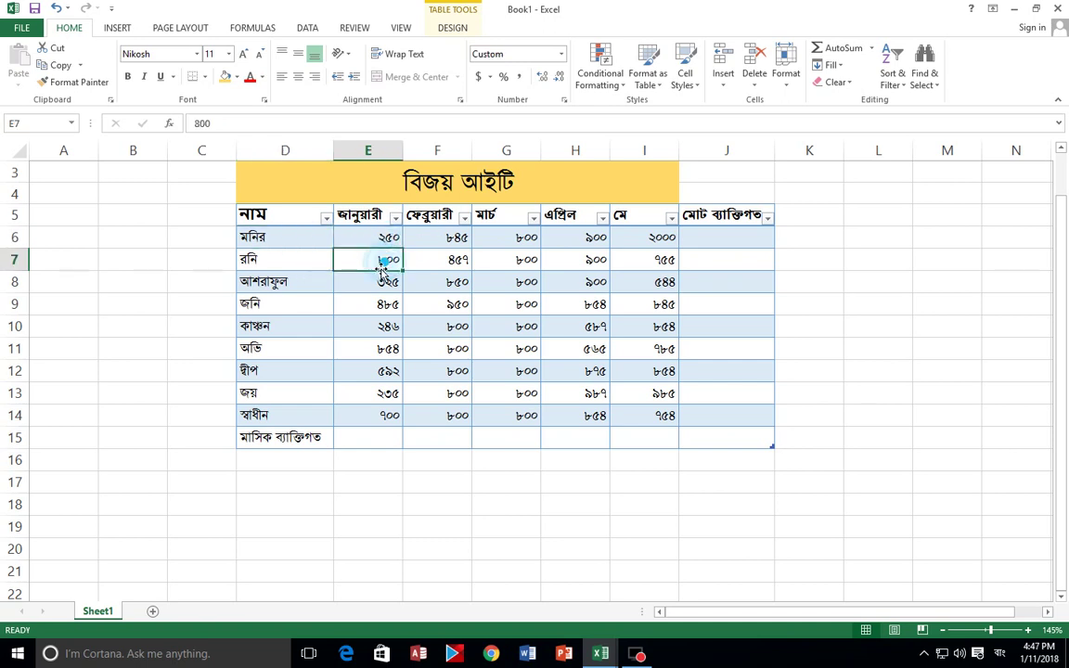
{"action": "left_click", "coordinate": [370, 439]}
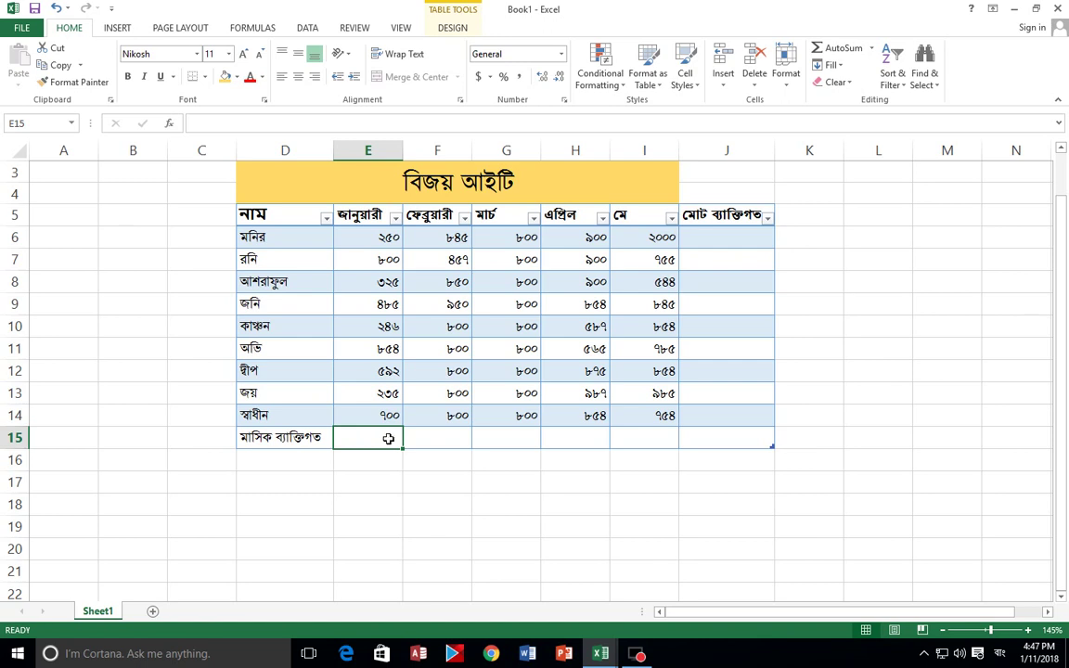
Enter =SUM(E6:E14) in E15 so the January total shows ৪৪৮৭.
{"action": "type", "text": "="}
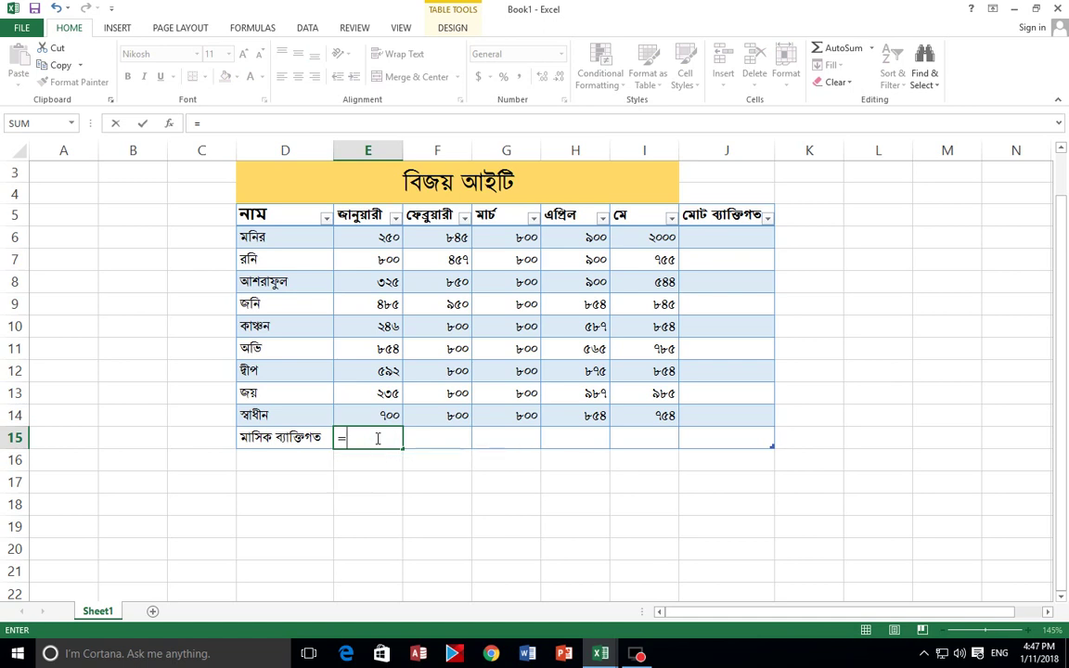
{"action": "type", "text": "SUm"}
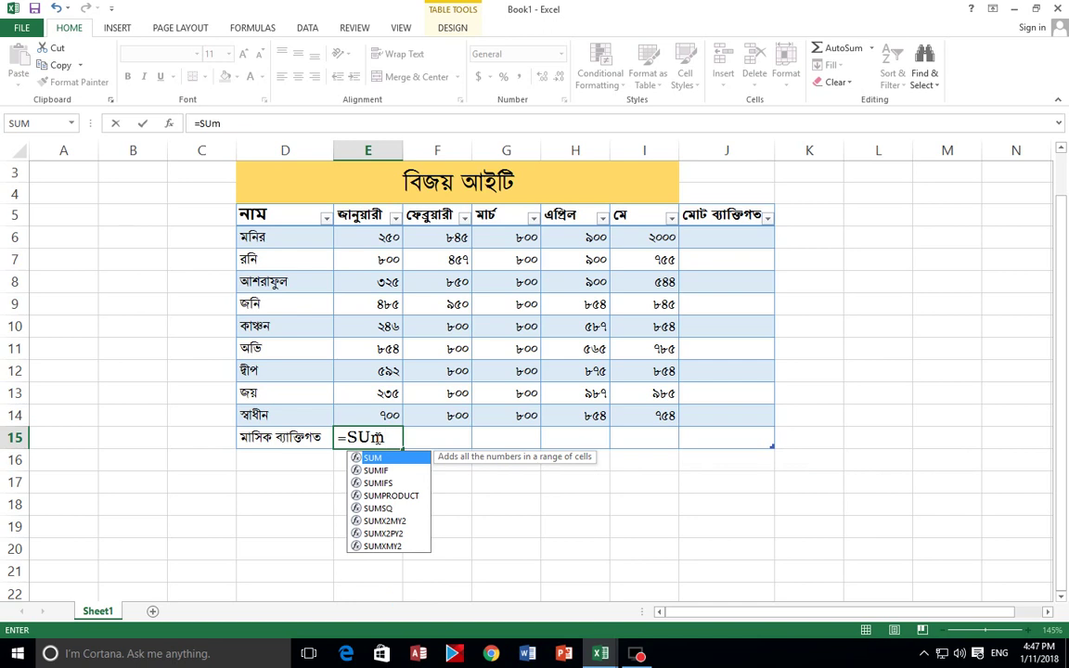
{"action": "key", "text": "BackSpace"}
{"action": "key", "text": "BackSpace"}
{"action": "type", "text": "um("}
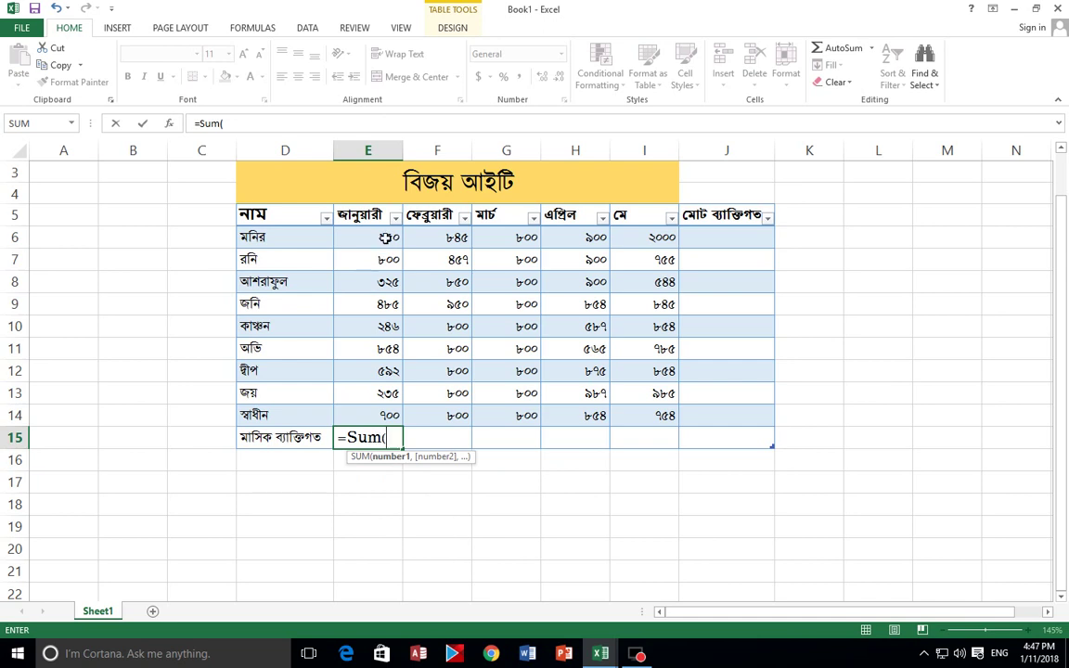
{"action": "left_click_drag", "start_coordinate": [387, 238], "coordinate": [387, 411]}
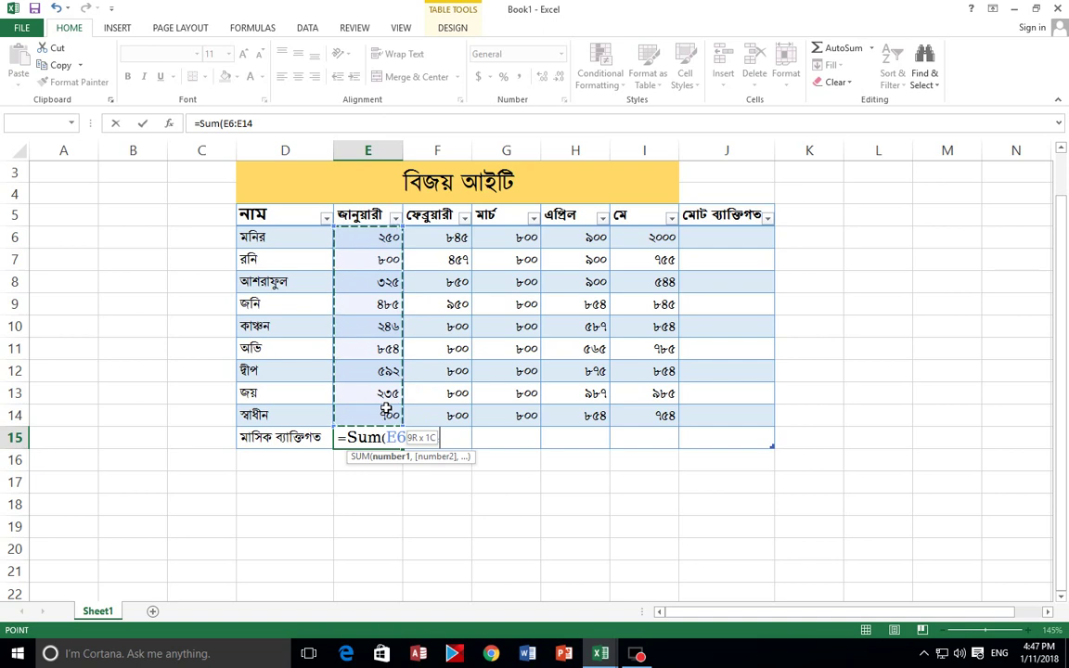
{"action": "left_click_drag", "start_coordinate": [387, 410], "coordinate": [388, 413]}
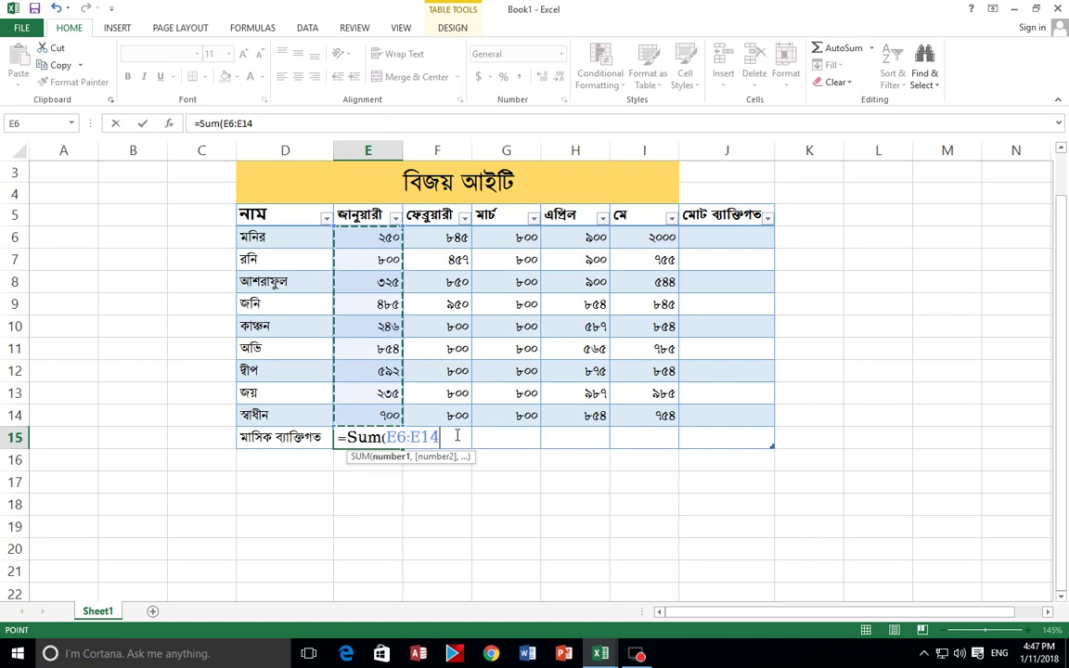
{"action": "type", "text": ")"}
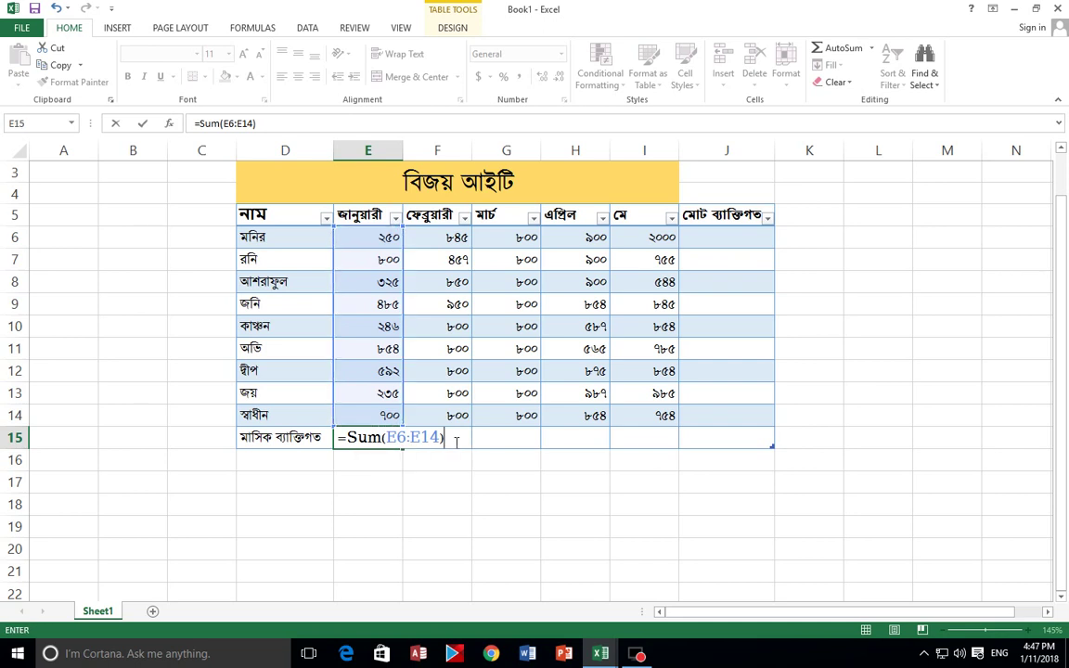
{"action": "key", "text": "Return"}
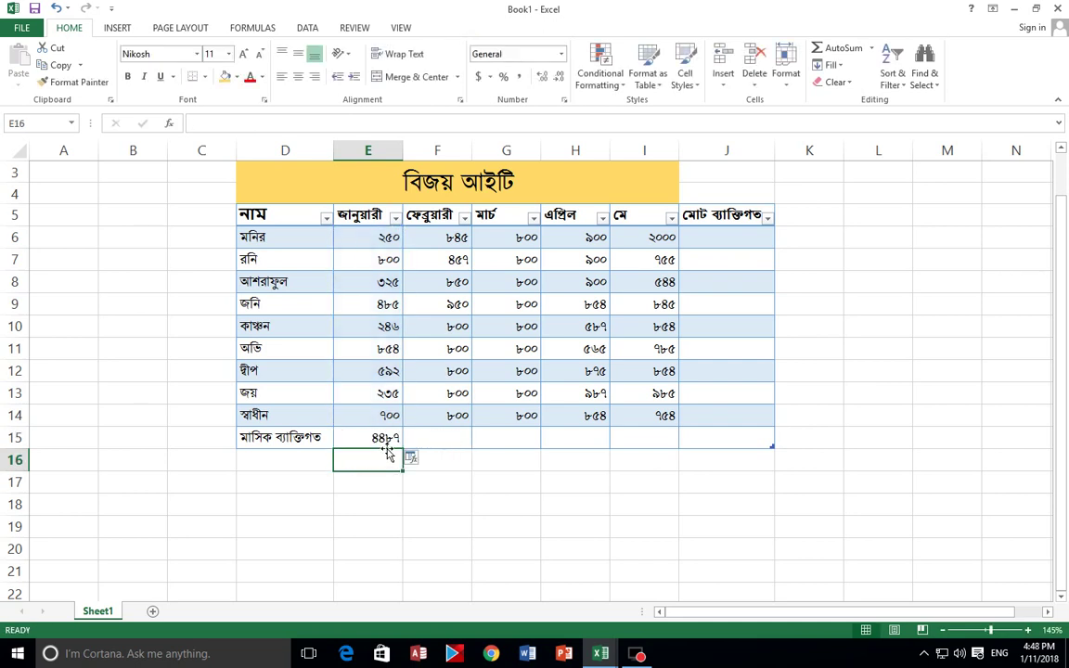
{"action": "left_click", "coordinate": [385, 439]}
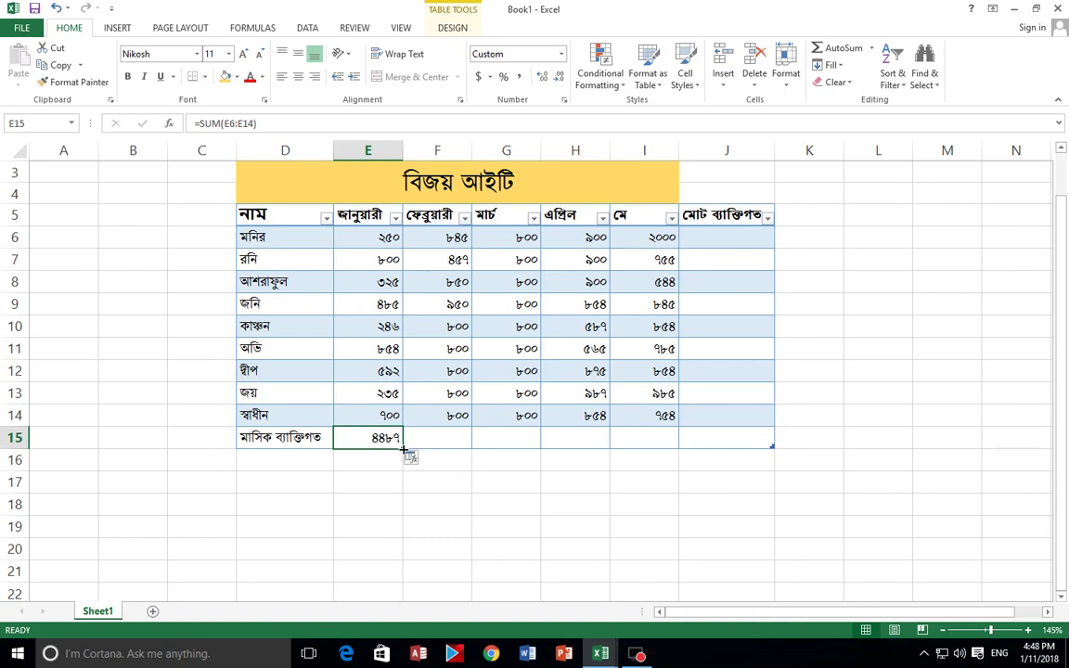
Fill E15's SUM formula right through J15, giving February–May totals ৭১০২, ৭২০০, ৭৪২২, ৮৩৭৬.
{"action": "left_click_drag", "start_coordinate": [404, 448], "coordinate": [461, 445]}
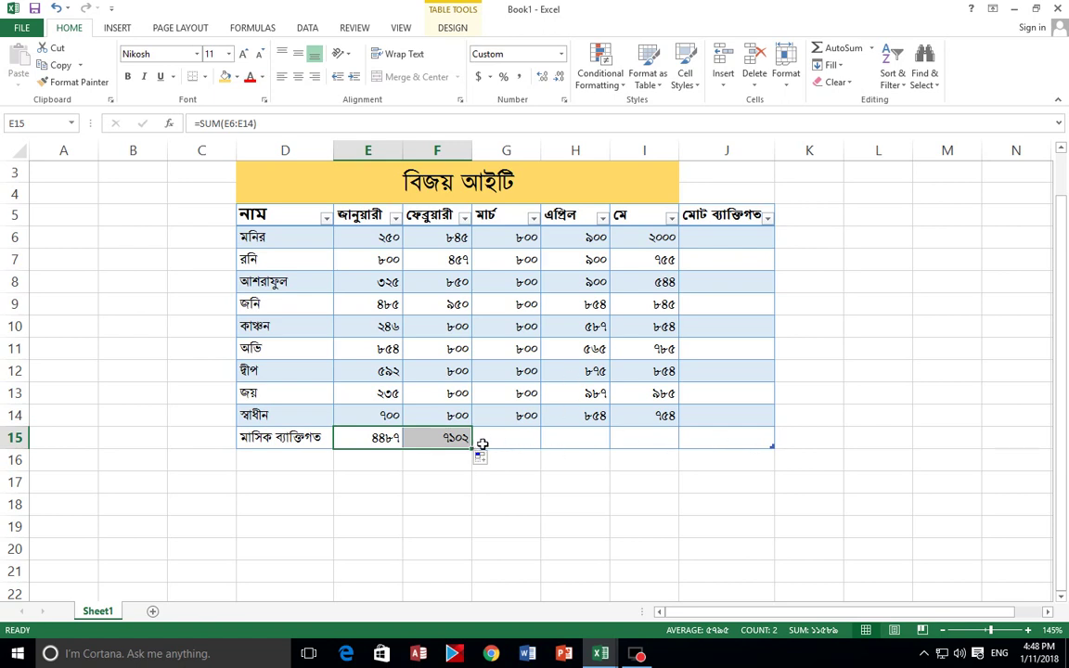
{"action": "left_click_drag", "start_coordinate": [472, 449], "coordinate": [646, 447]}
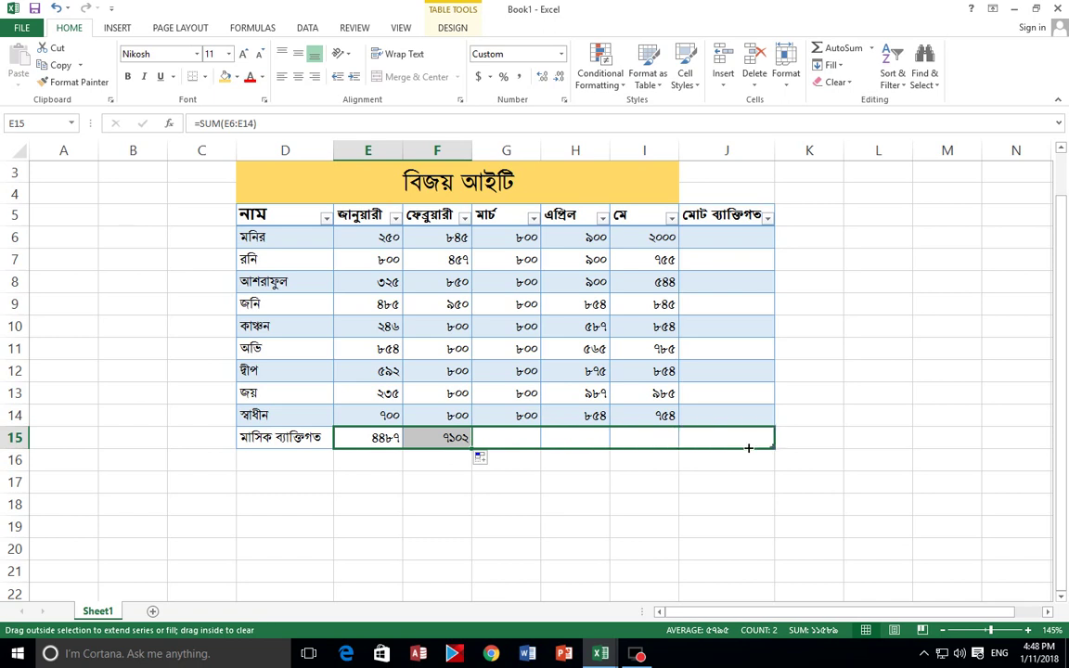
{"action": "left_click_drag", "start_coordinate": [646, 447], "coordinate": [755, 445]}
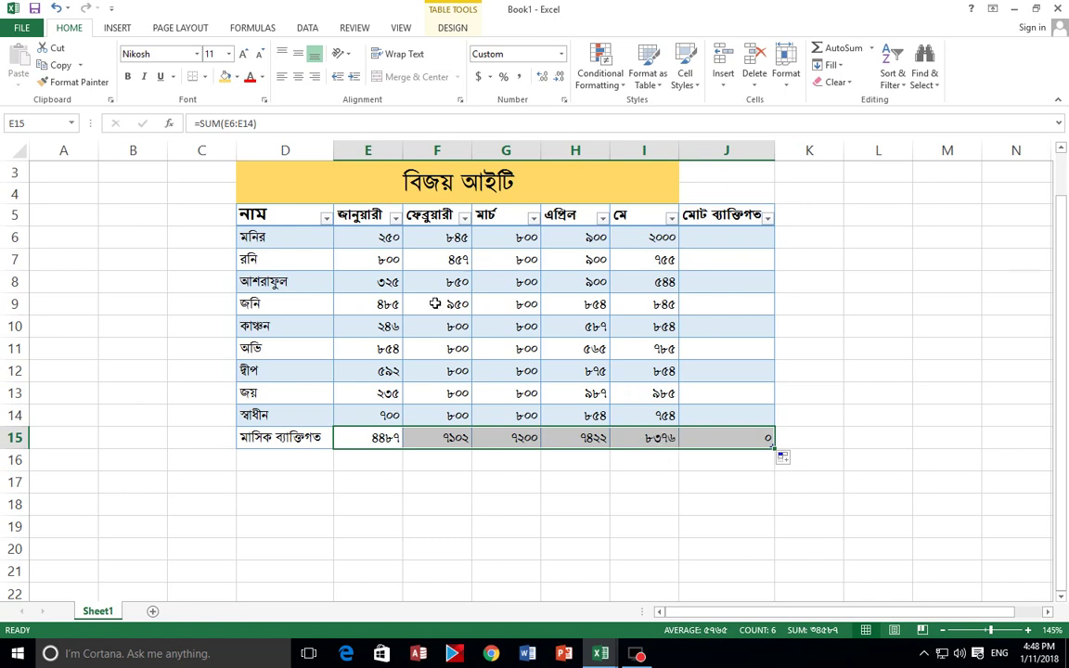
{"action": "left_click", "coordinate": [729, 237]}
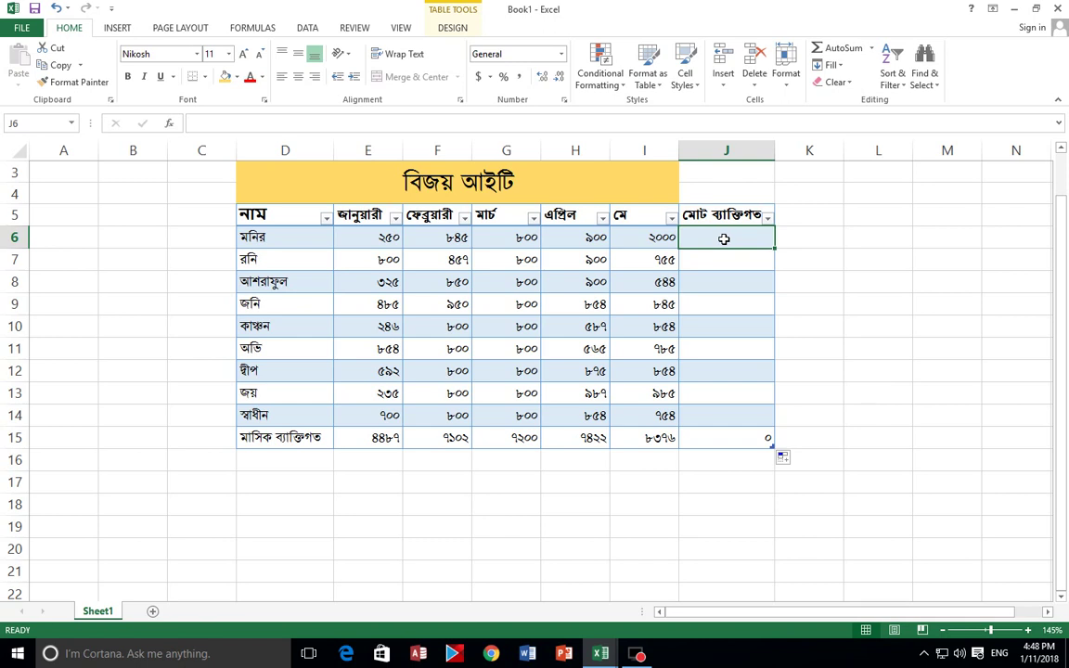
Enter a SUM of E6:I6 in J6, giving the first person's total of 4795.
{"action": "type", "text": "=S"}
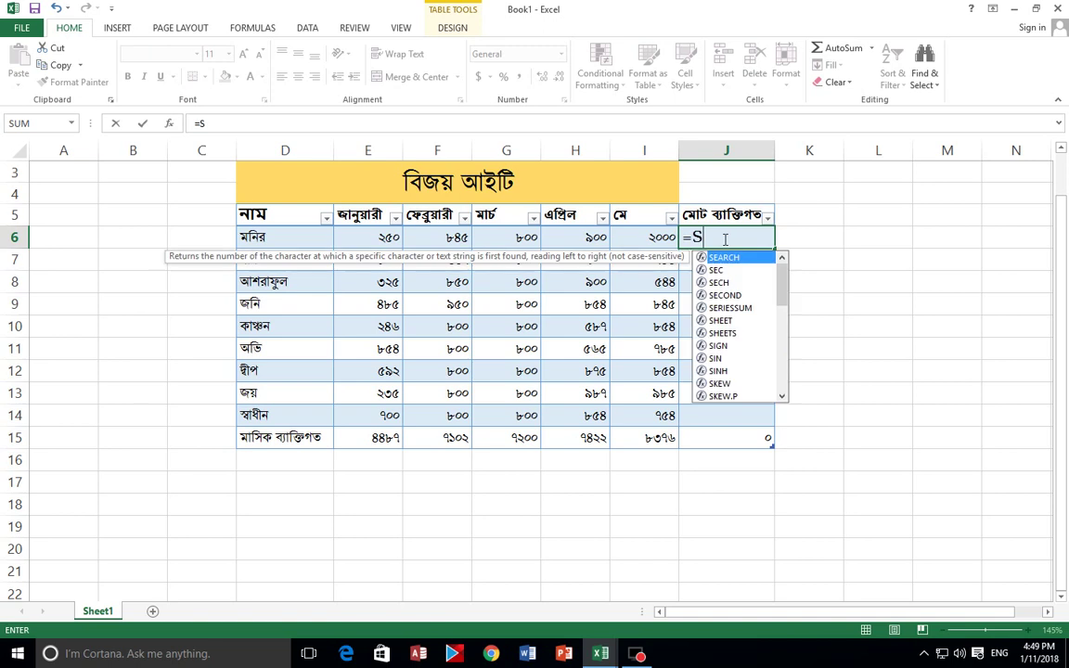
{"action": "type", "text": "UM("}
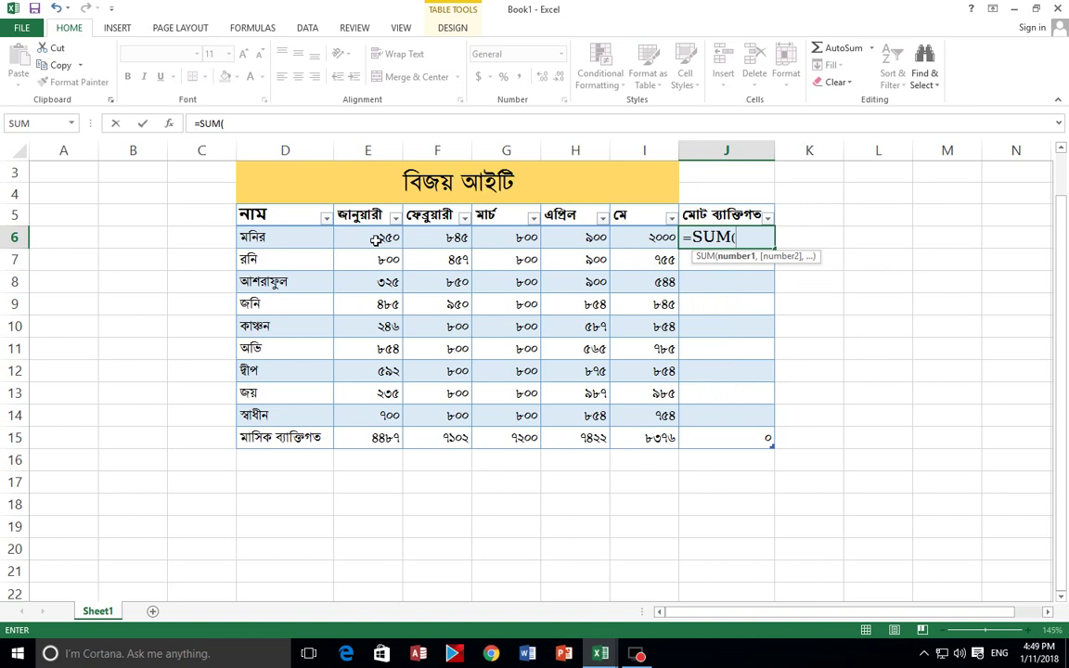
{"action": "left_click_drag", "start_coordinate": [376, 240], "coordinate": [453, 236]}
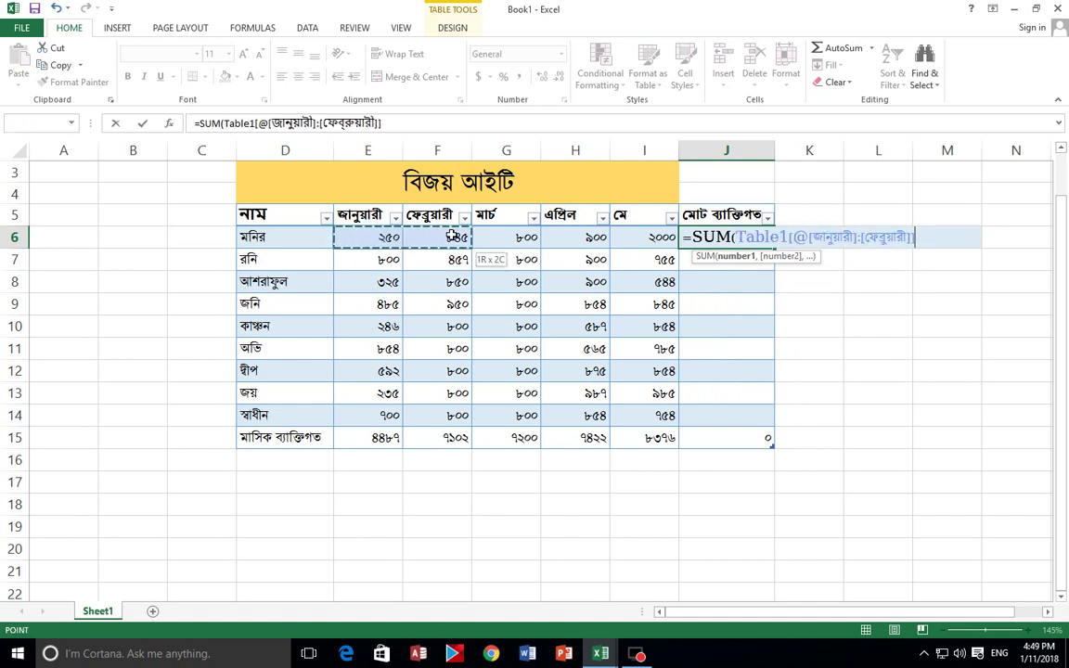
{"action": "left_click_drag", "start_coordinate": [453, 236], "coordinate": [652, 240]}
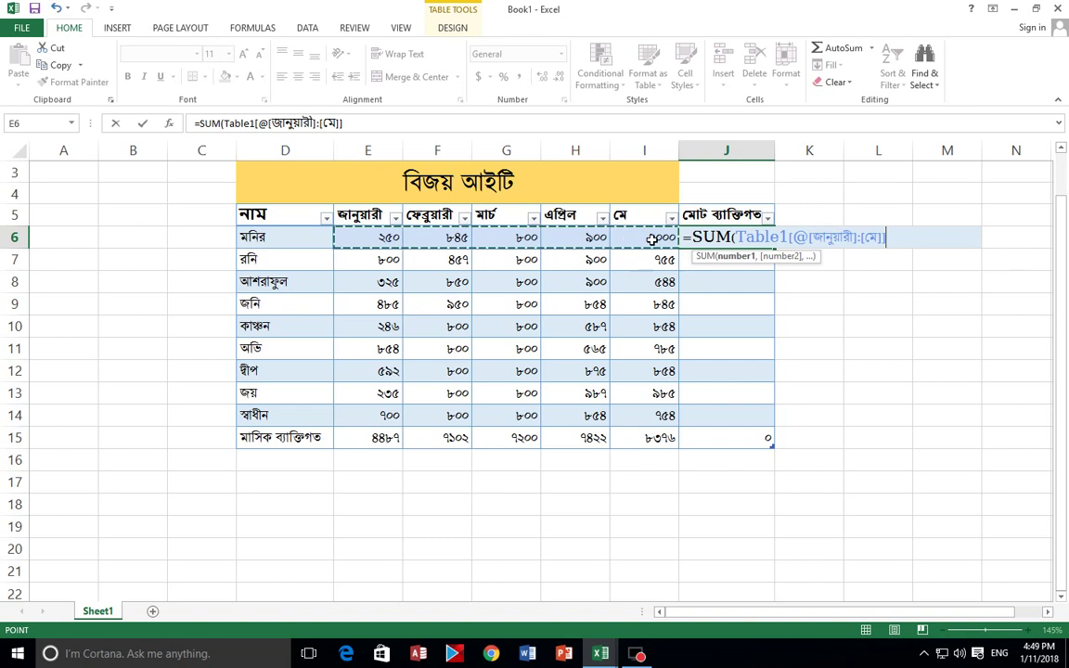
{"action": "type", "text": ")"}
{"action": "key", "text": "Return"}
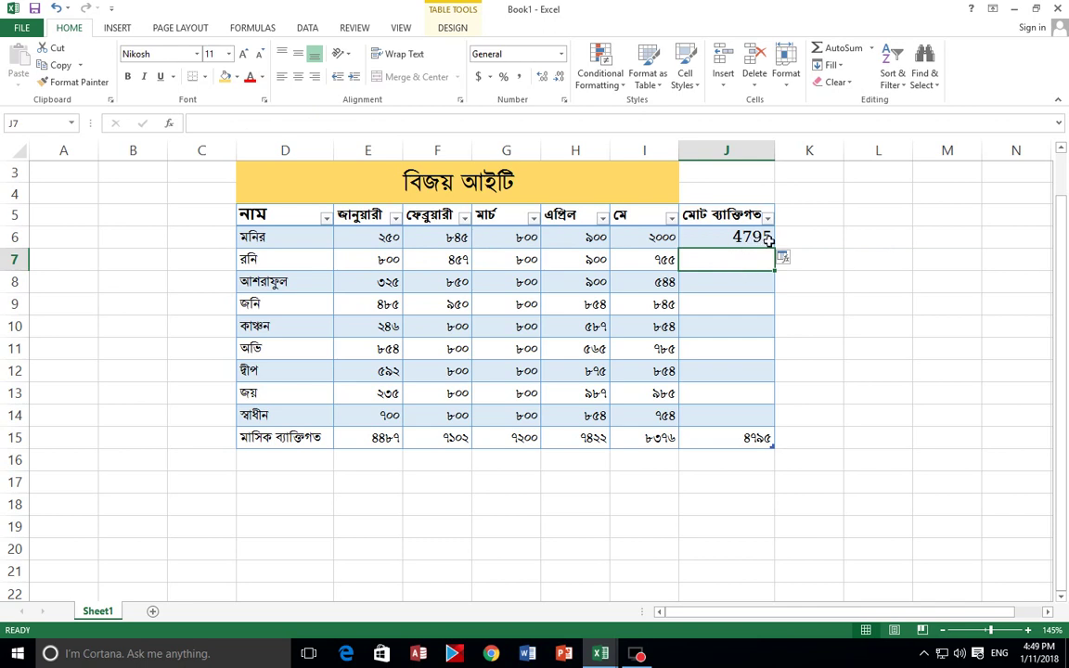
{"action": "left_click", "coordinate": [763, 239]}
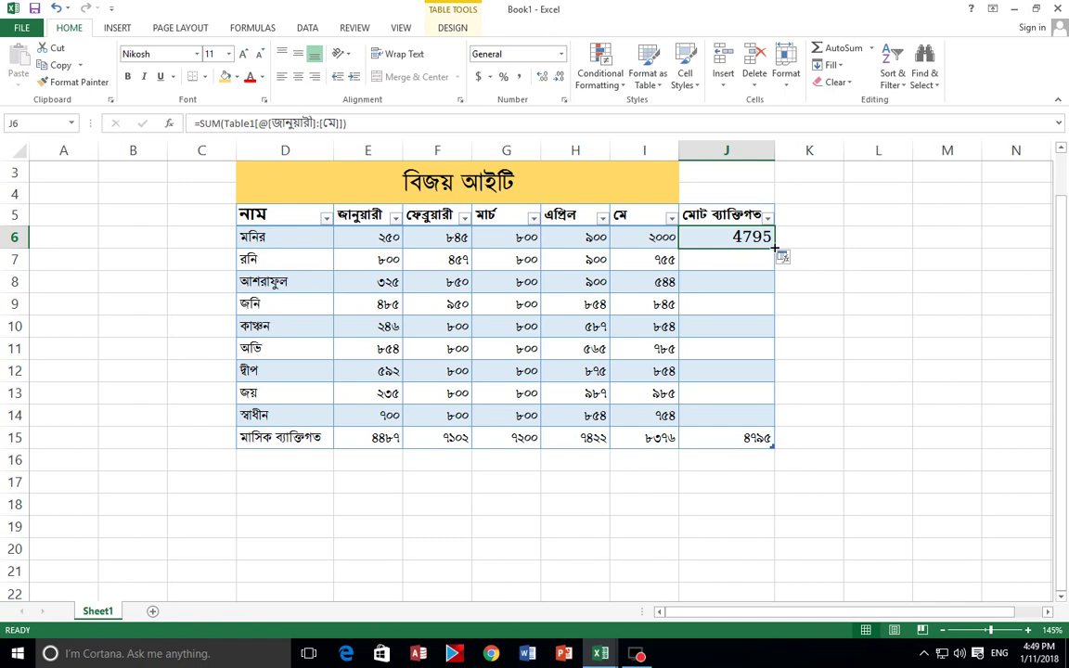
Fill J6's total down to J14 and check J10–J15, with grand total ৩৪৫৮৭.
{"action": "left_click_drag", "start_coordinate": [775, 249], "coordinate": [772, 433]}
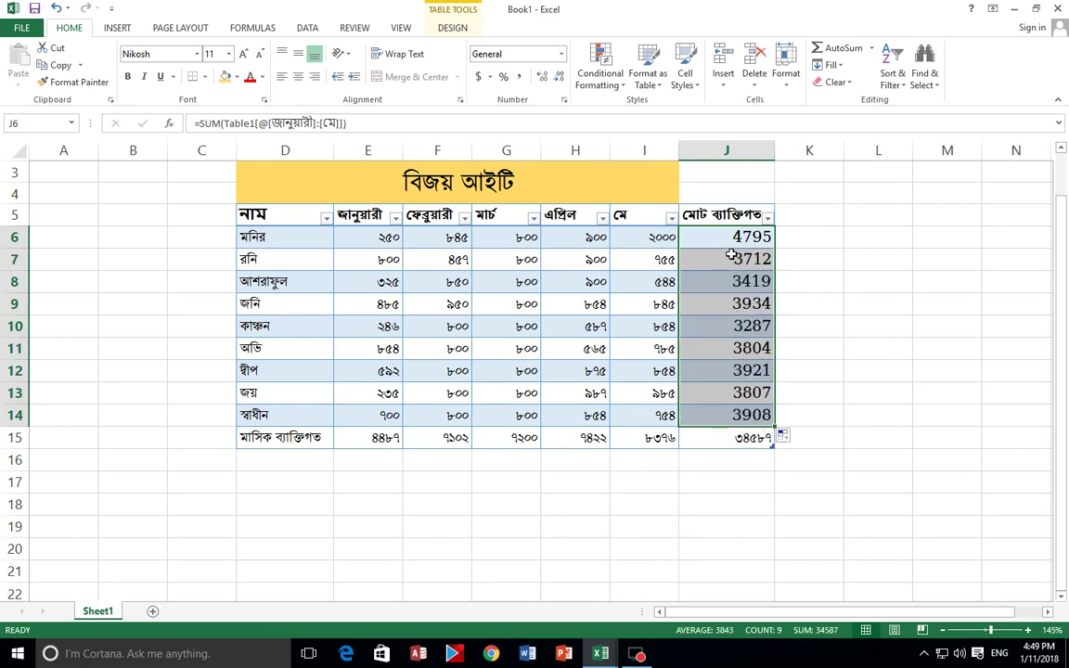
{"action": "left_click", "coordinate": [732, 322]}
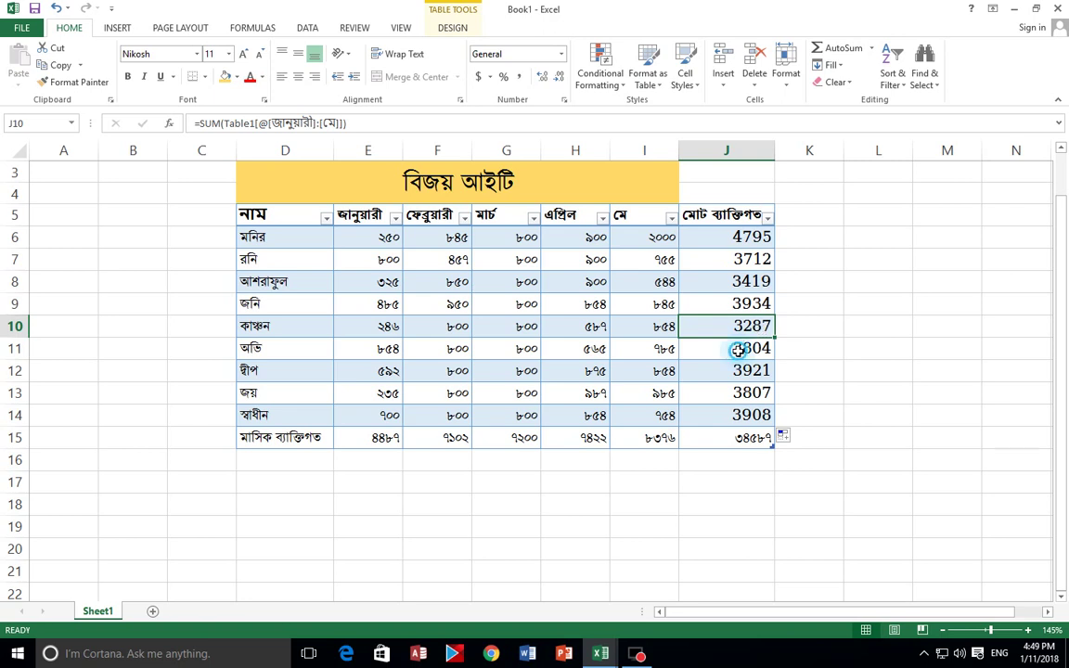
{"action": "left_click", "coordinate": [741, 345]}
{"action": "left_click", "coordinate": [751, 373]}
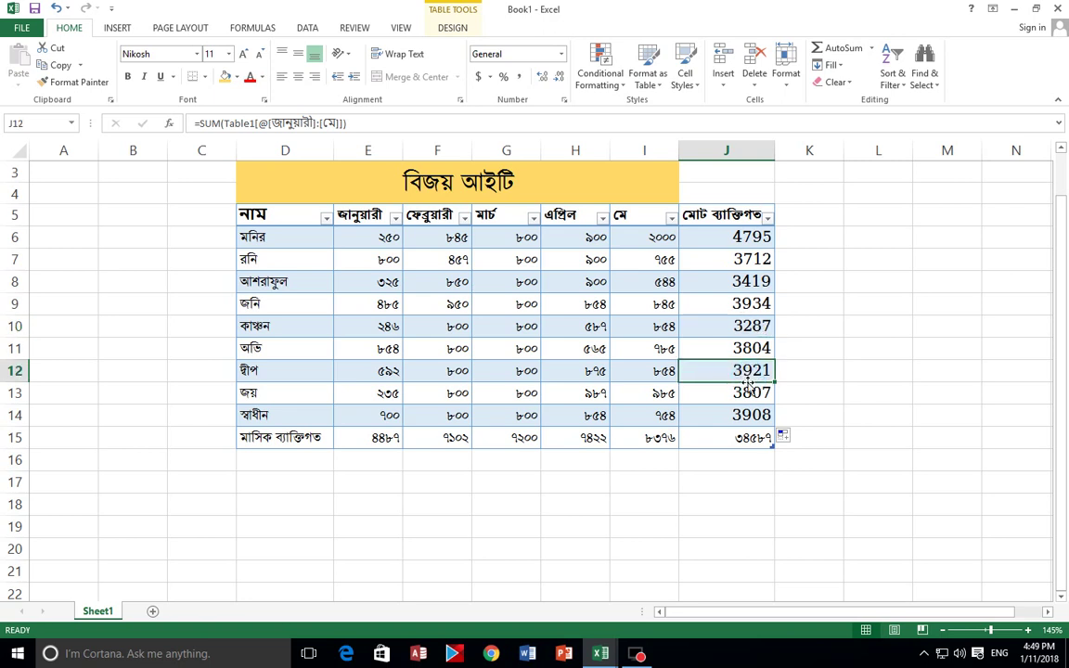
{"action": "left_click", "coordinate": [748, 393]}
{"action": "left_click", "coordinate": [740, 417]}
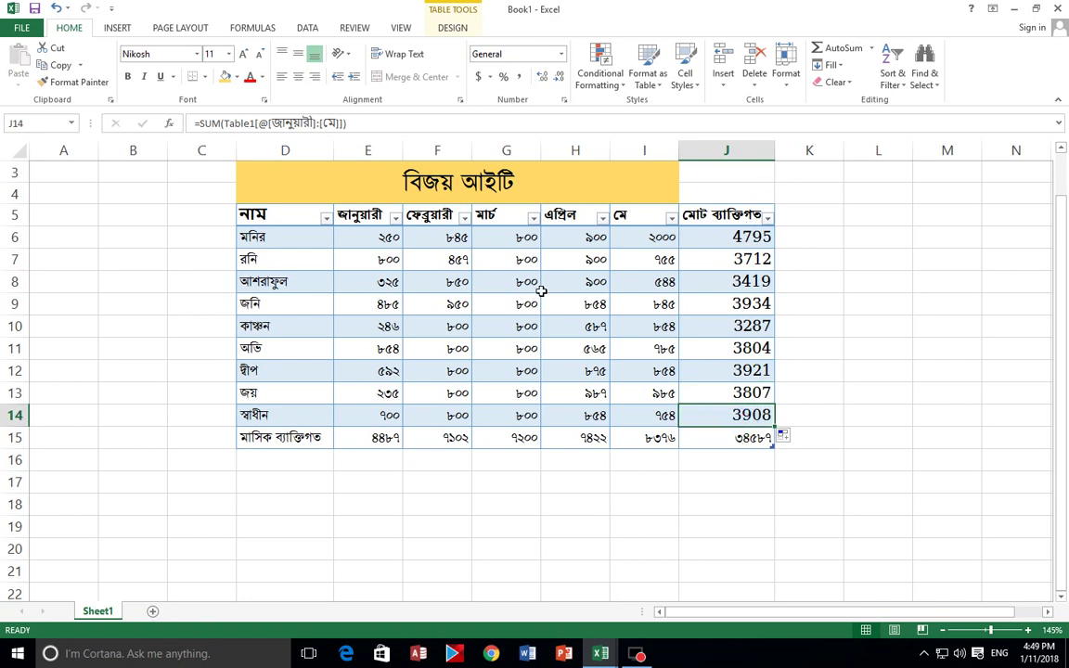
{"action": "left_click", "coordinate": [741, 440]}
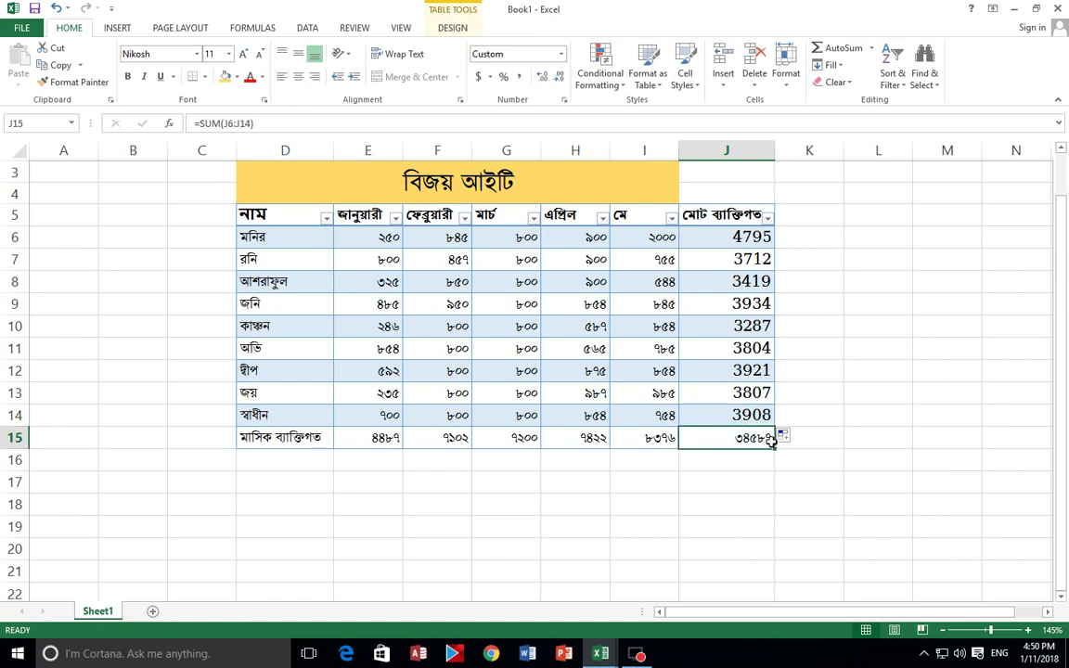